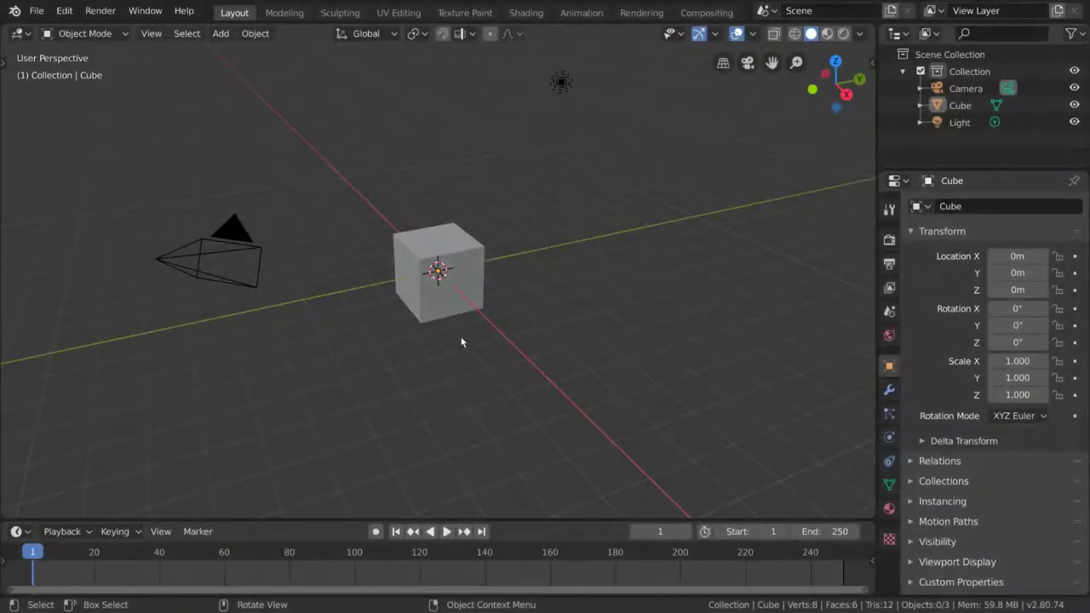
Step: Delete the default cube, add a Suzanne monkey mesh and shade it smooth
click(470, 262)
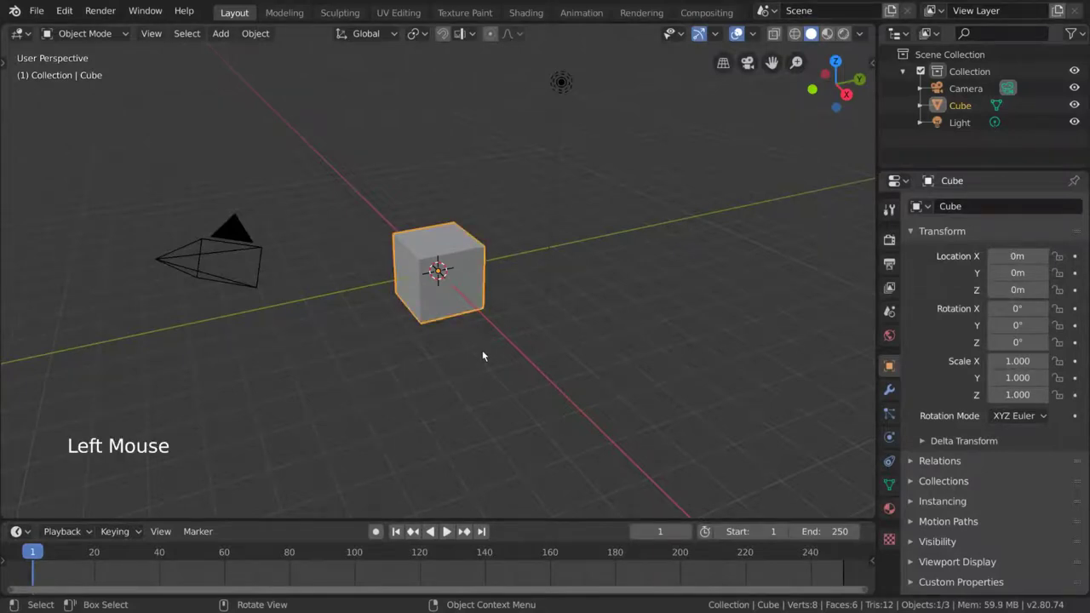
key(Delete)
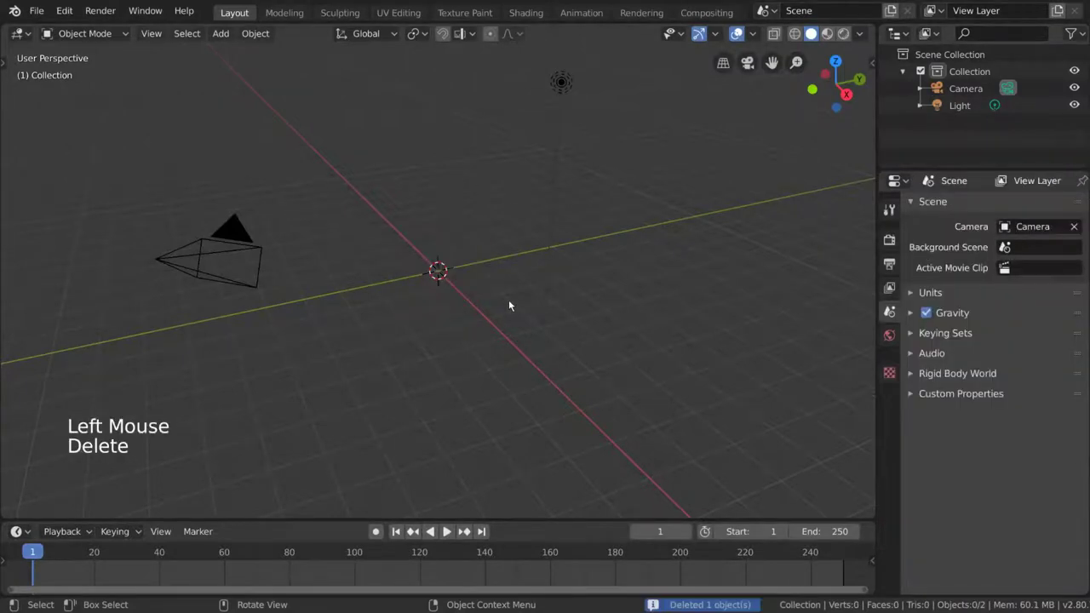
click(220, 33)
mouse_move(246, 53)
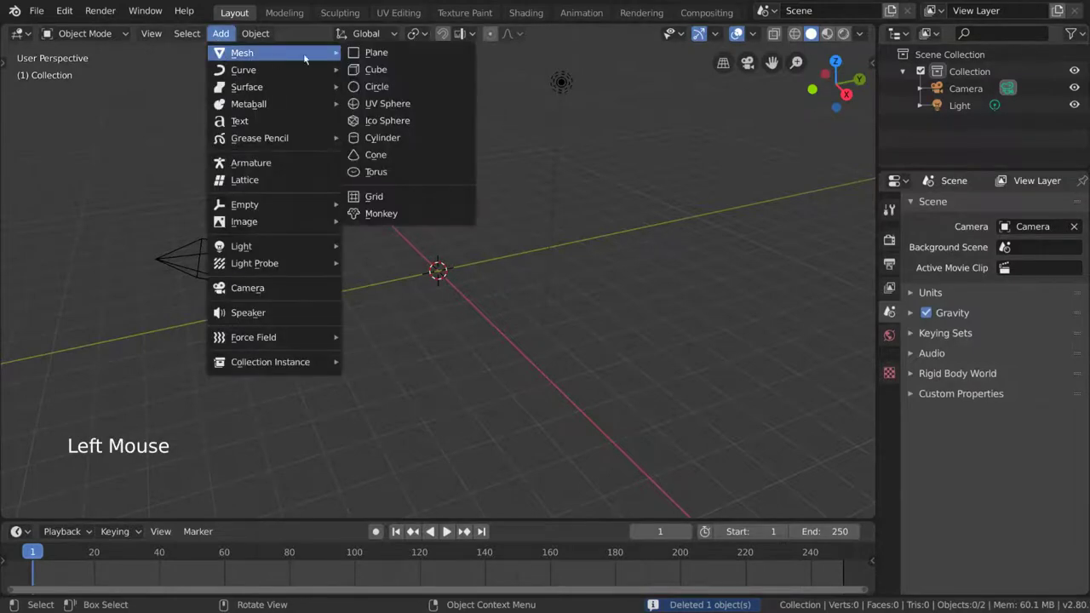
click(391, 212)
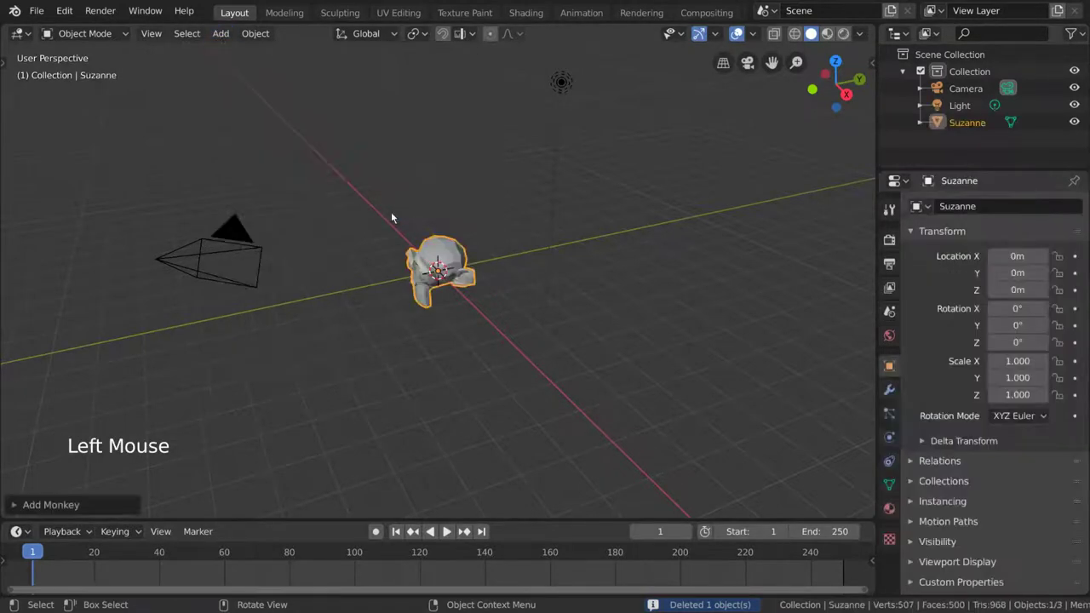
right_click(481, 299)
click(474, 257)
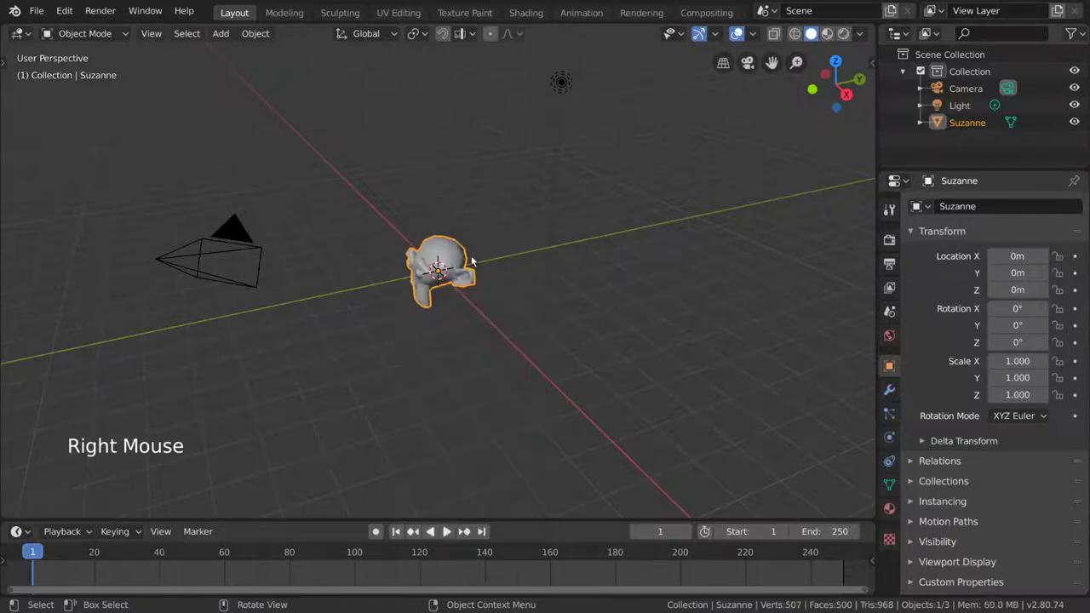
Step: Orbit and zoom around Suzanne, then select the scene's existing light
scroll(474, 276, up, 5)
middle_drag(474, 276, 555, 280)
scroll(557, 278, down, 2)
scroll(538, 277, down, 3)
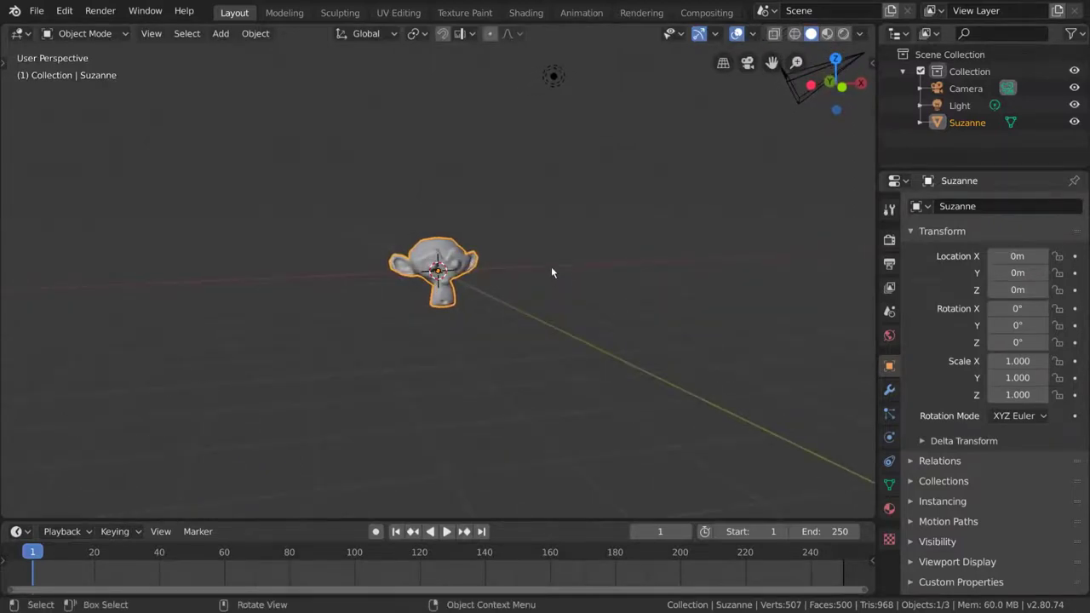
click(555, 172)
scroll(583, 160, down, 1)
shift+middle_drag(582, 160, 583, 196)
Step: Browse the Add menu without adding anything, then check the scene from front and above
click(221, 33)
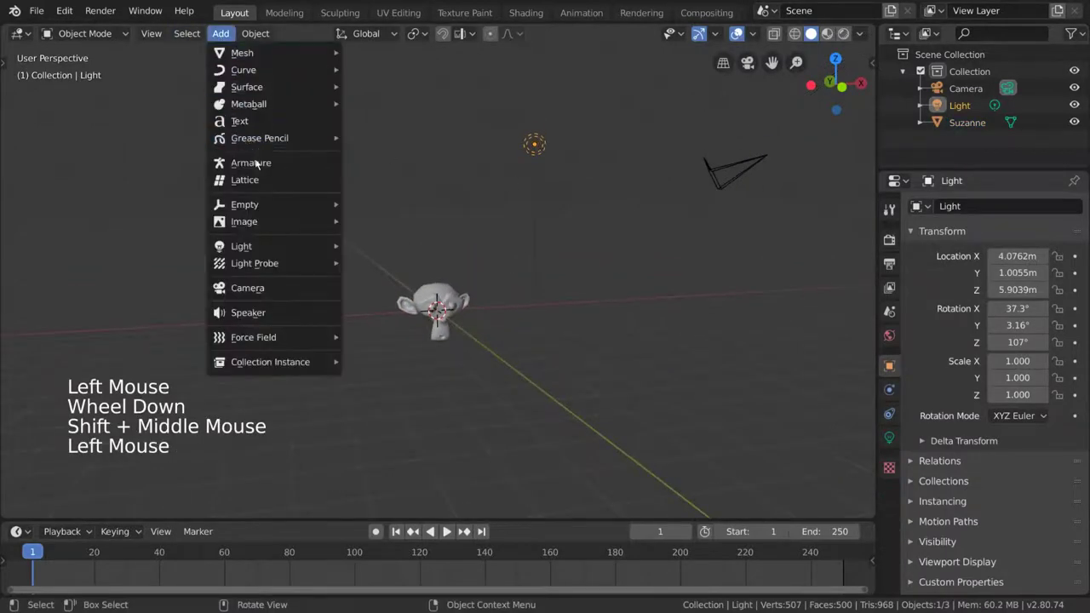
mouse_move(270, 248)
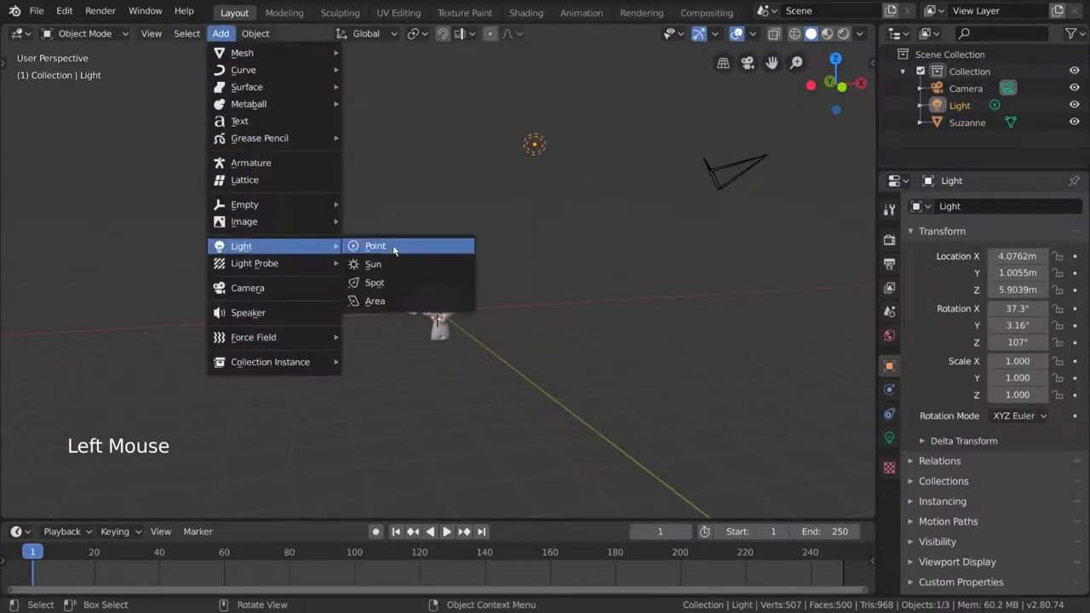
middle_drag(562, 247, 543, 268)
middle_drag(560, 221, 545, 173)
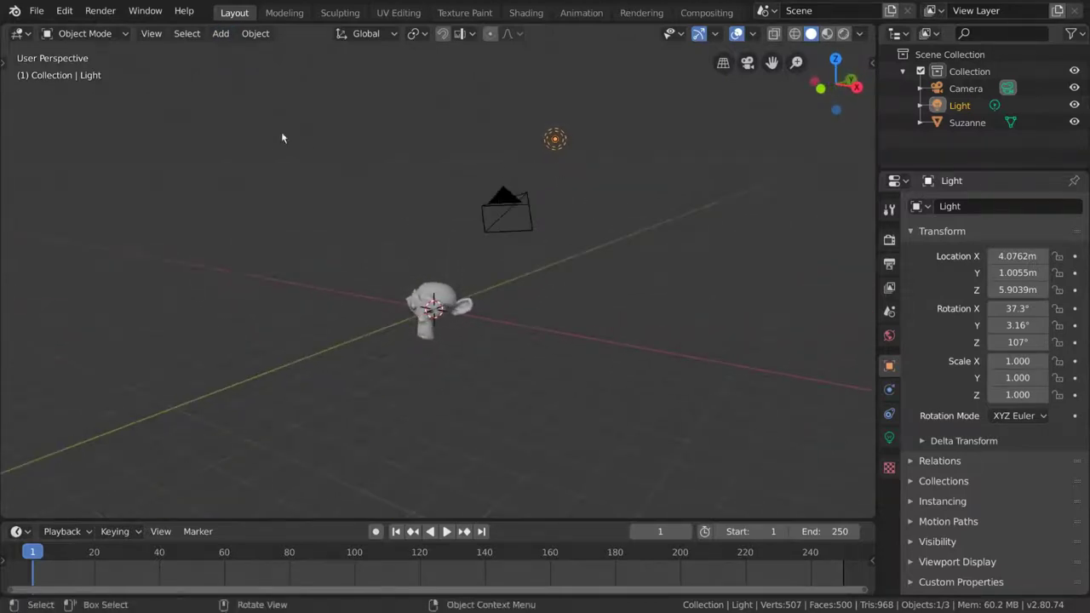
Step: Use the Move tool to put the light at about X -2.58, Y -3.92, Z 2.11 m
key(t)
click(23, 130)
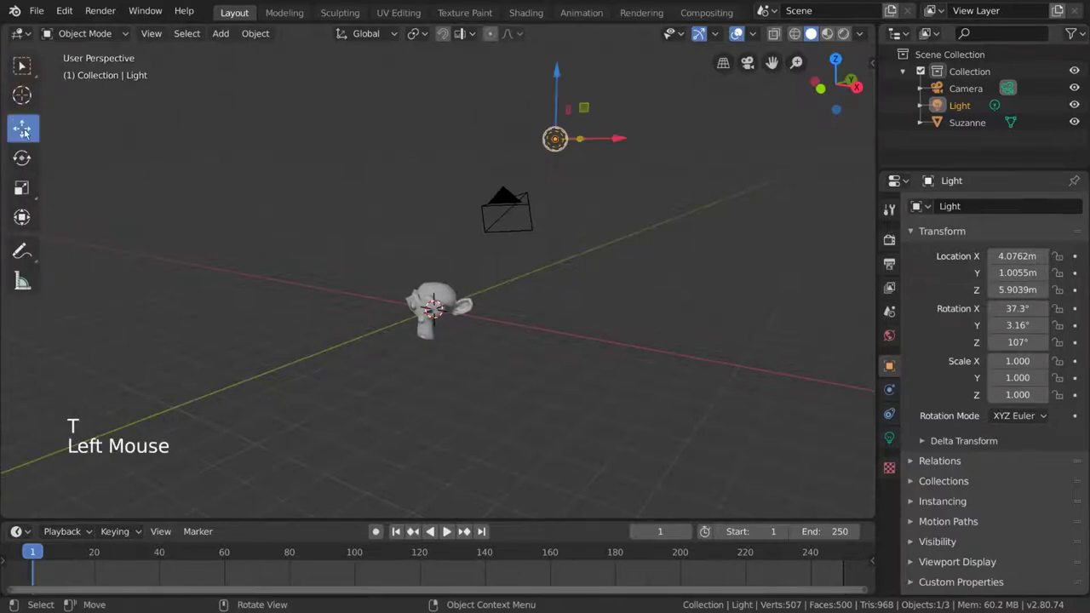
drag(555, 139, 401, 306)
middle_drag(400, 306, 456, 365)
click(512, 317)
drag(314, 292, 302, 303)
middle_drag(302, 303, 258, 234)
scroll(427, 363, up, 2)
mouse_move(258, 233)
mouse_down()
mouse_move(260, 247)
mouse_move(253, 223)
mouse_up()
middle_drag(253, 223, 260, 237)
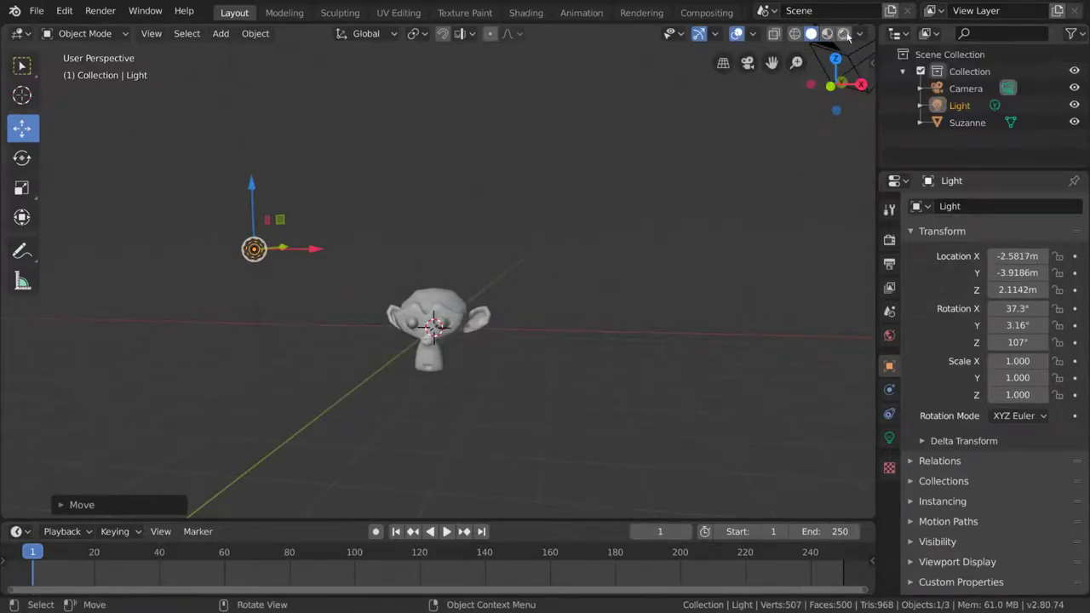
Step: Switch the viewport to Rendered shading and start grabbing the light to shift it left
click(845, 34)
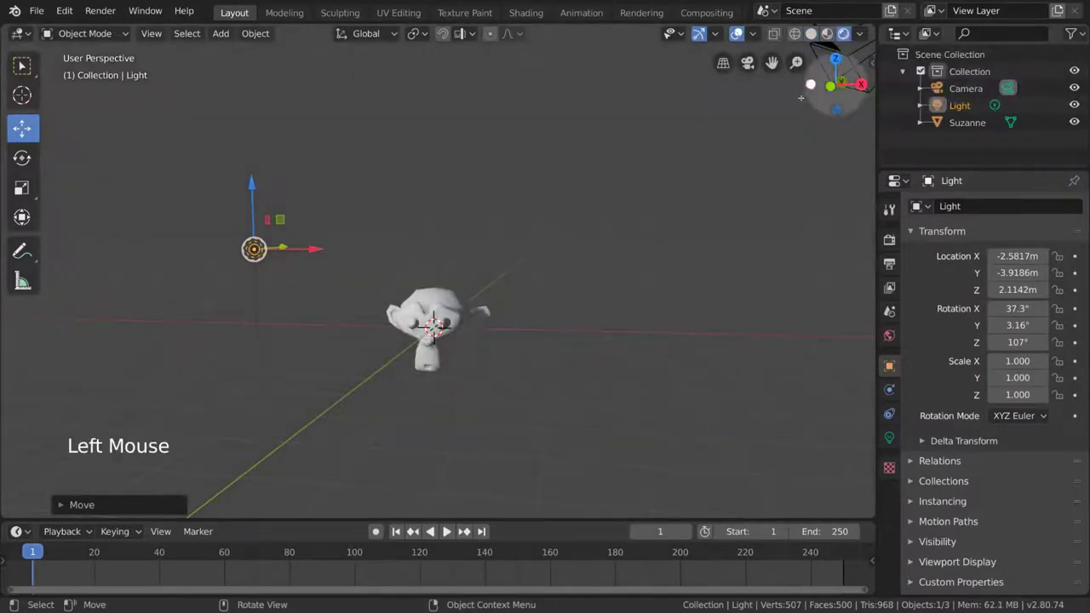
key(z)
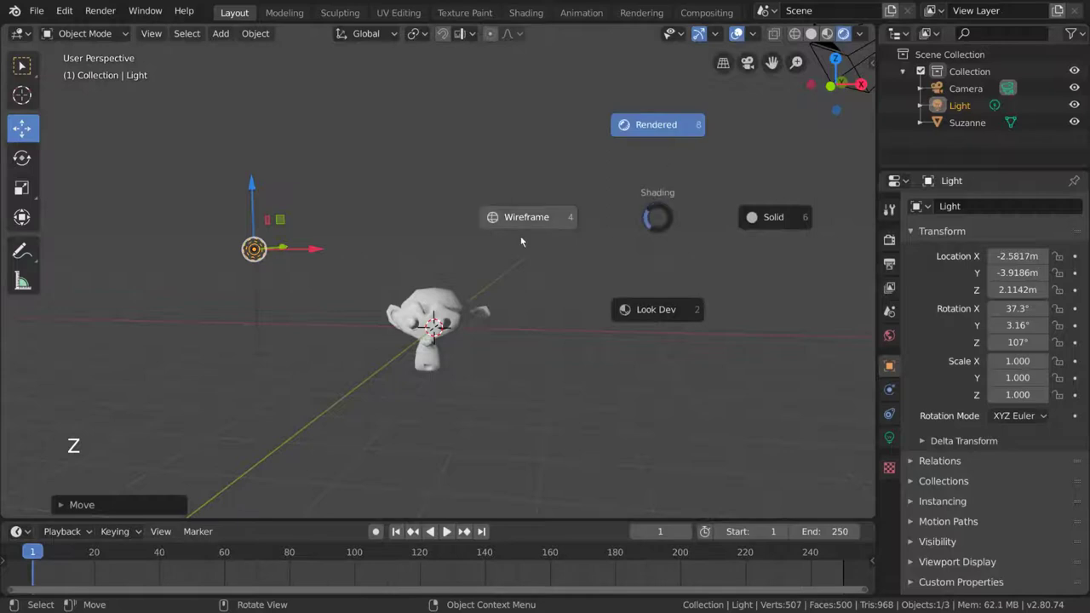
click(666, 128)
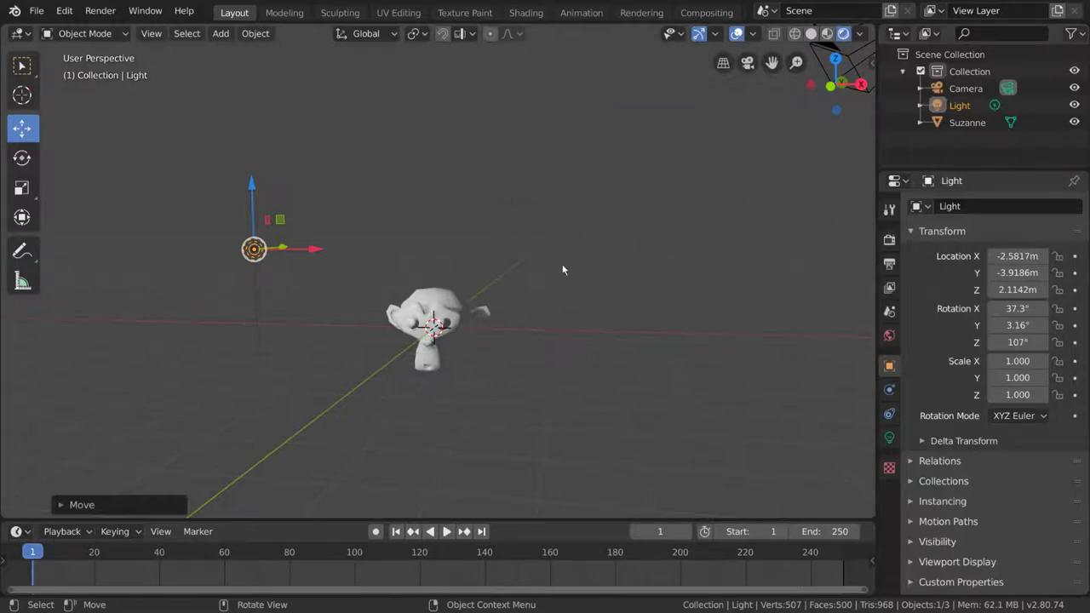
scroll(395, 310, up, 1)
drag(205, 245, 192, 321)
Step: Drop the light further left of Suzanne and set its Power to 1000 W
middle_drag(191, 321, 591, 289)
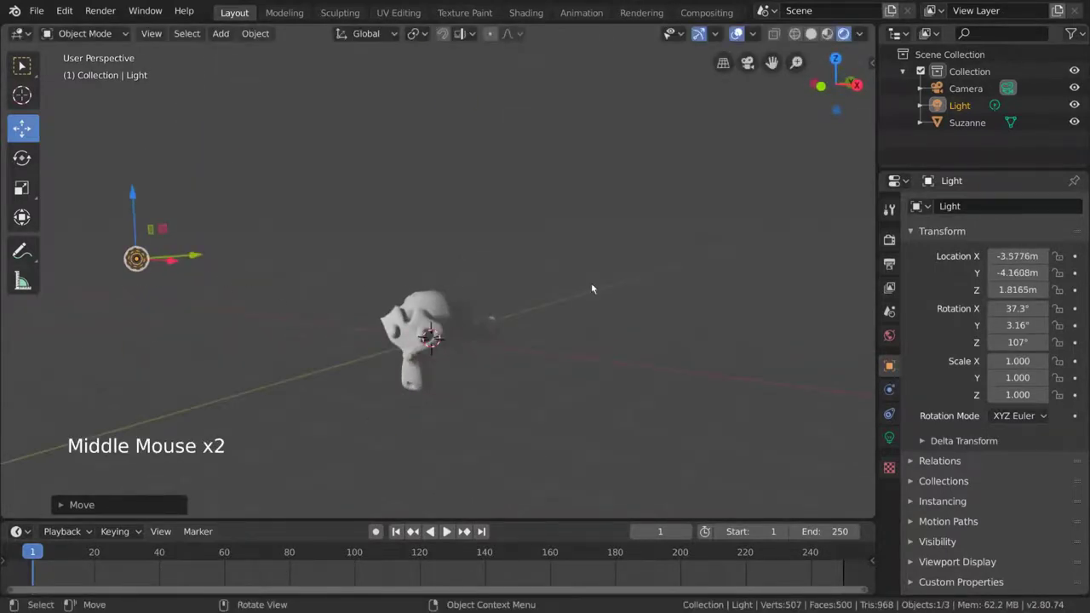
click(890, 438)
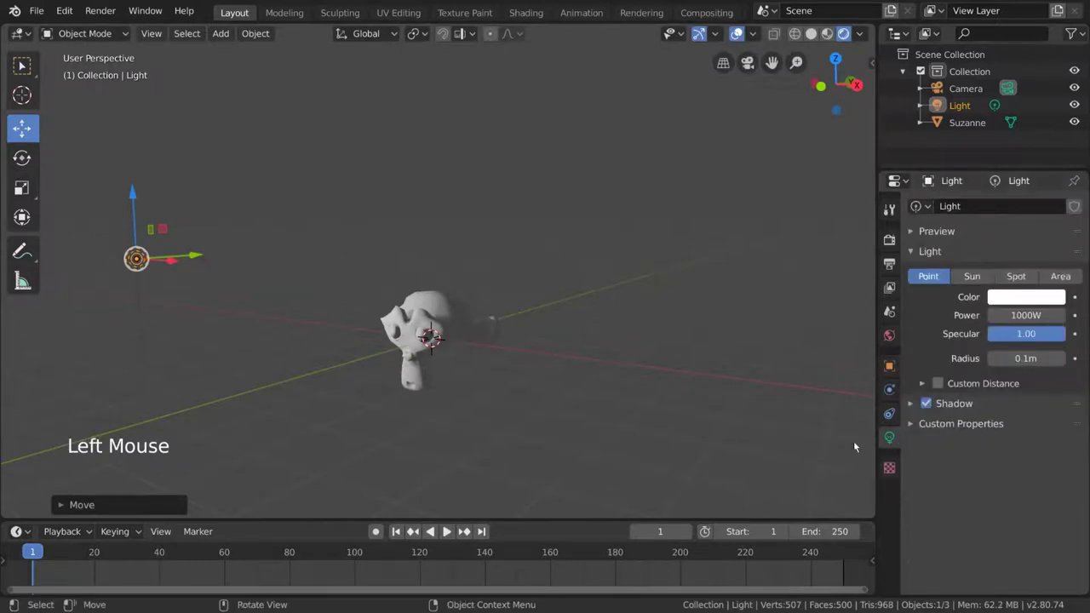
click(1036, 314)
drag(1036, 314, 246, 252)
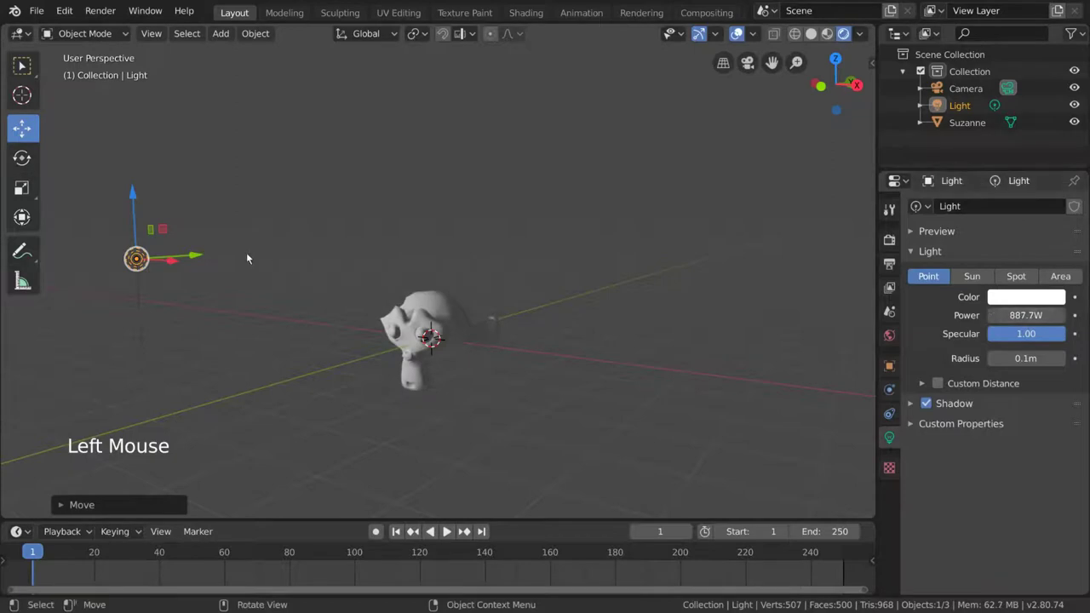
double_click(1013, 315)
text(1000)
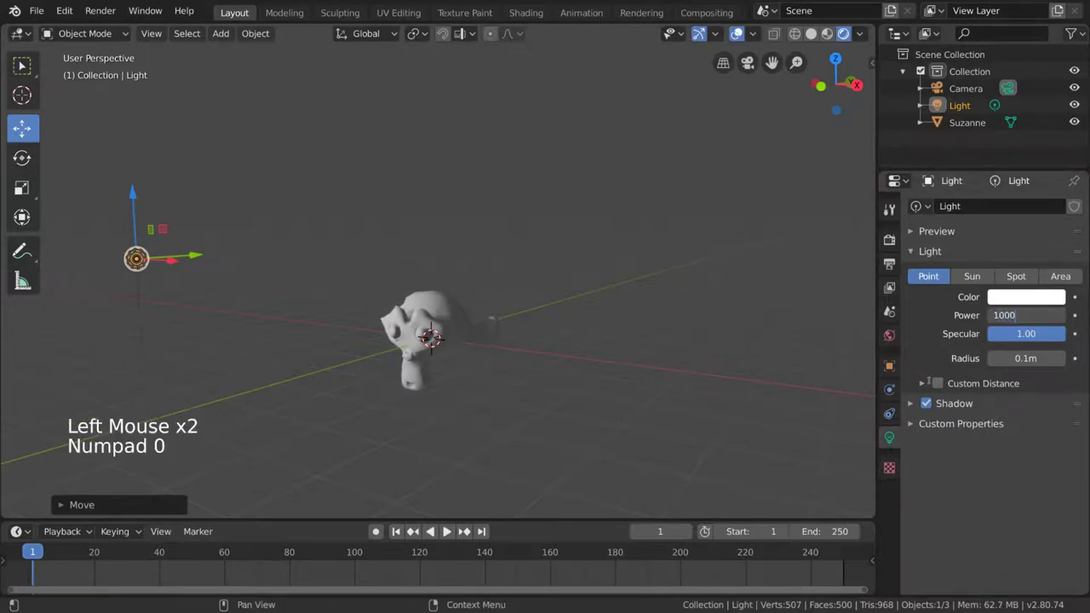
key(Return)
middle_drag(564, 325, 579, 378)
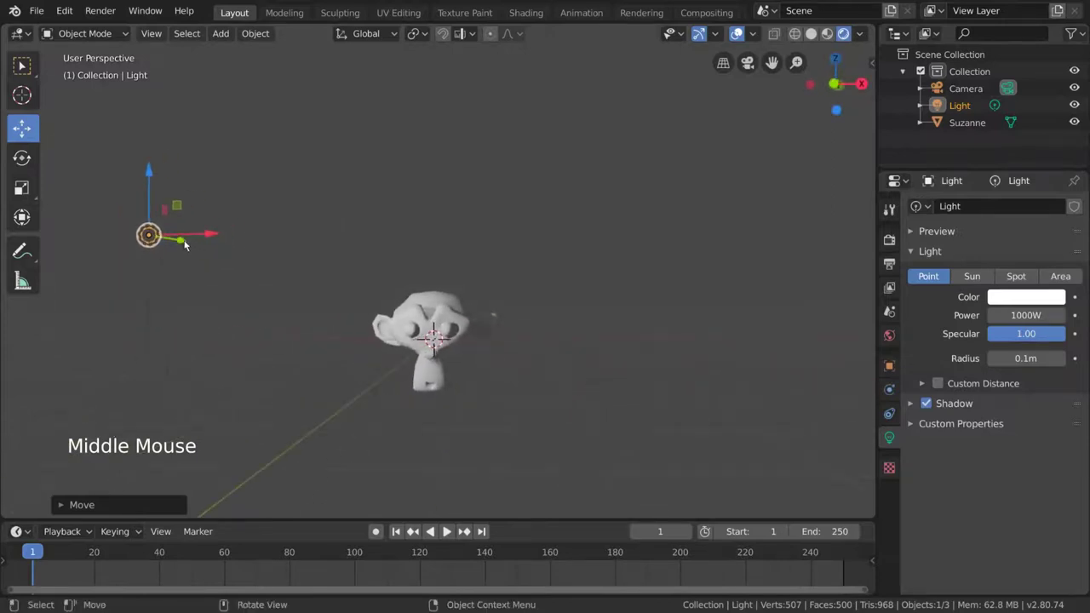
middle_drag(526, 344, 582, 313)
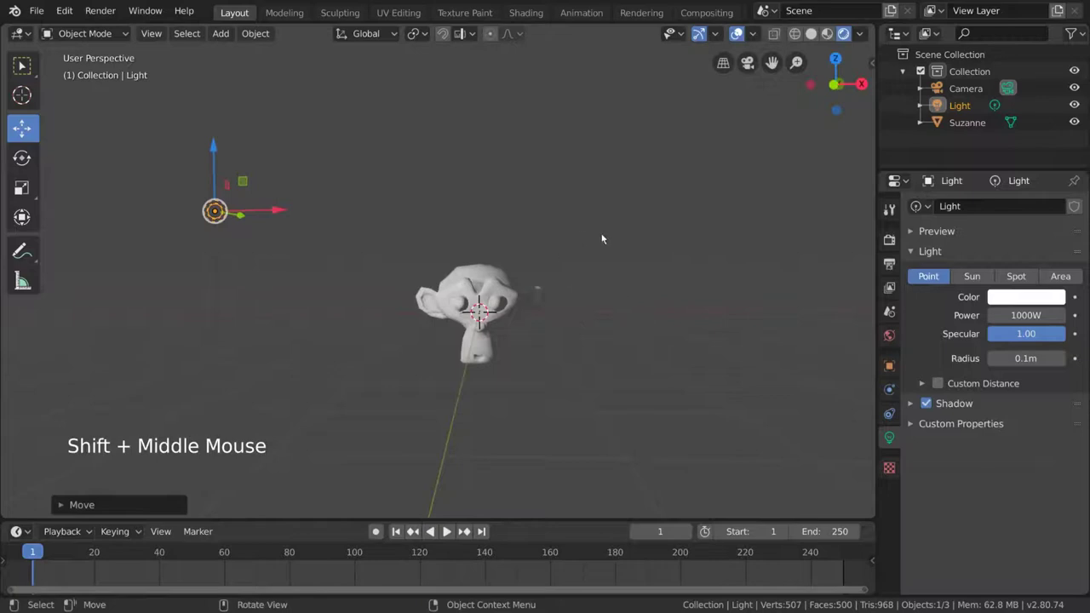
scroll(624, 269, up, 1)
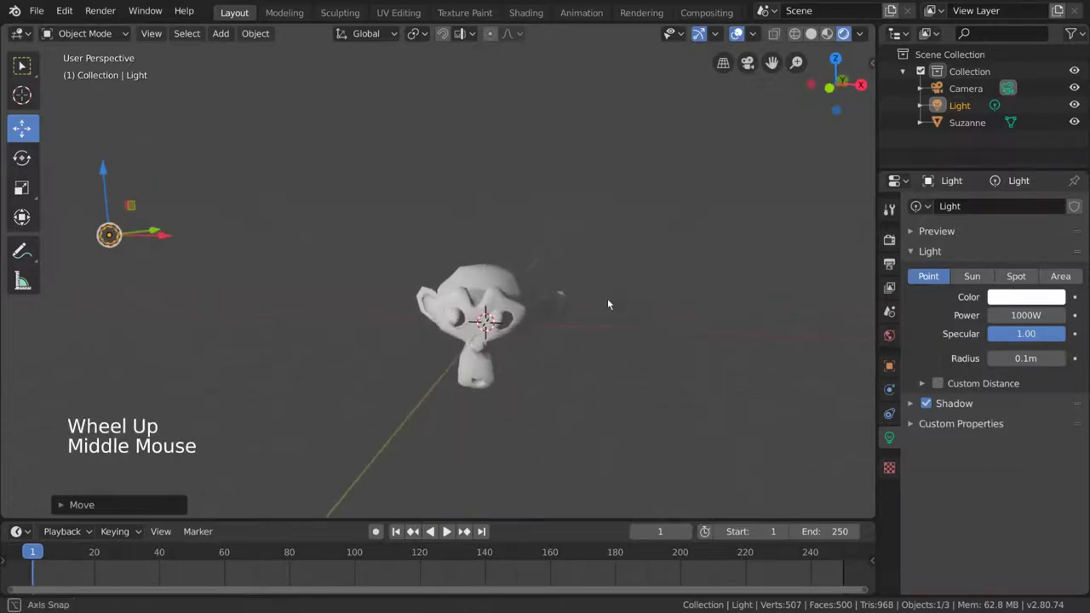
middle_drag(607, 304, 596, 300)
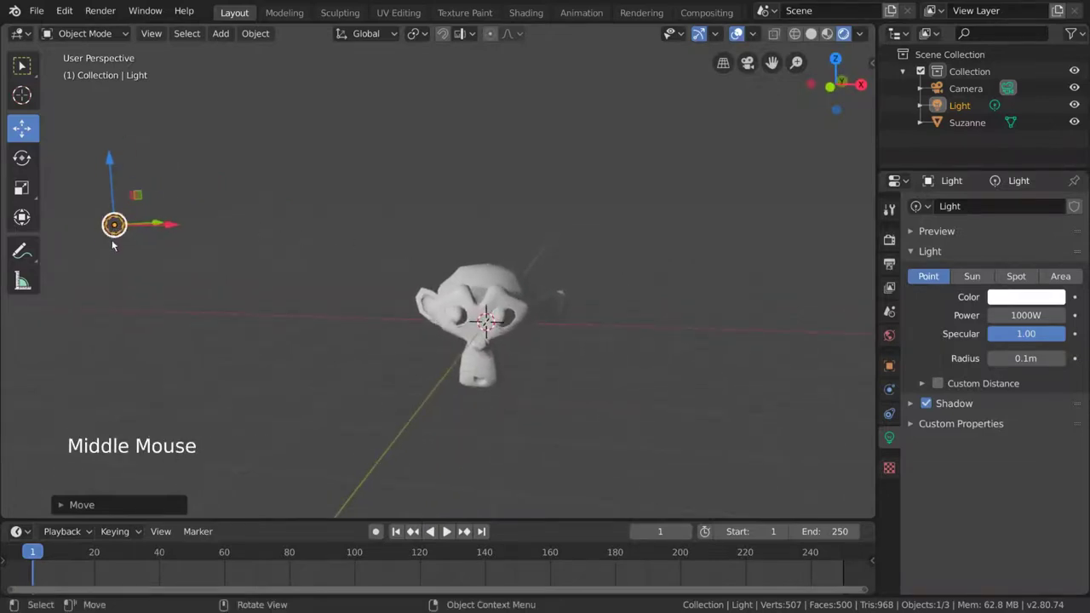
Step: Duplicate the light as Light.001 and lower it along the vertical axis
key(shift+d)
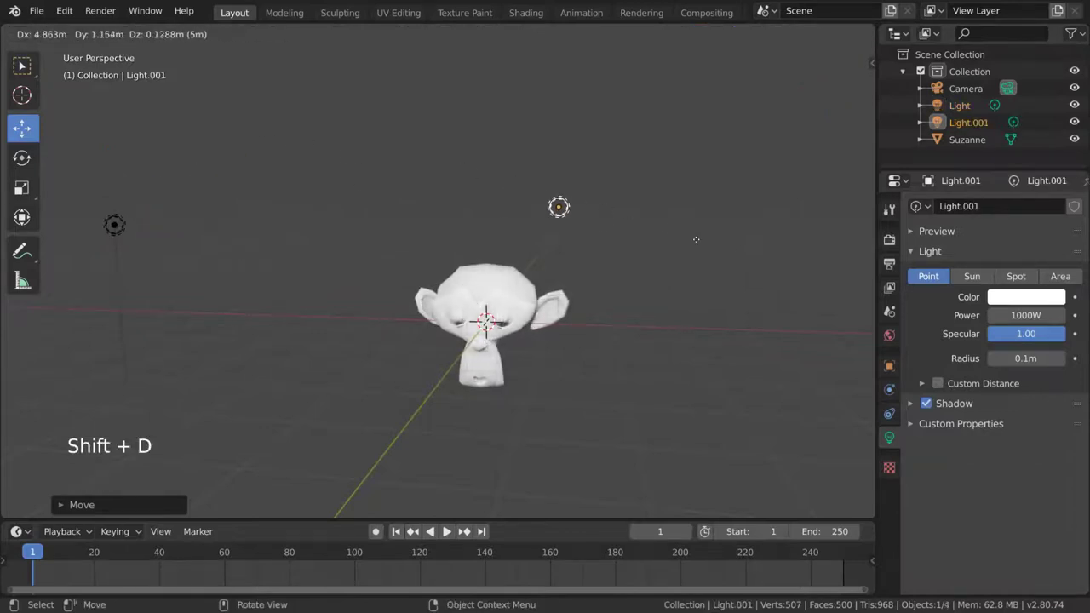
click(686, 275)
middle_drag(686, 274, 702, 275)
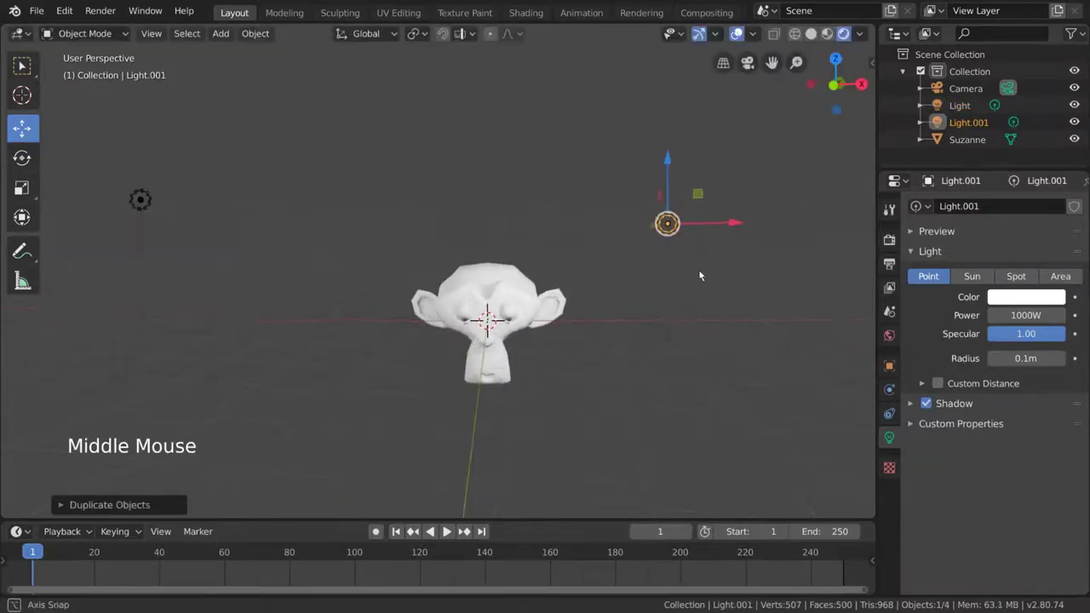
drag(668, 168, 681, 333)
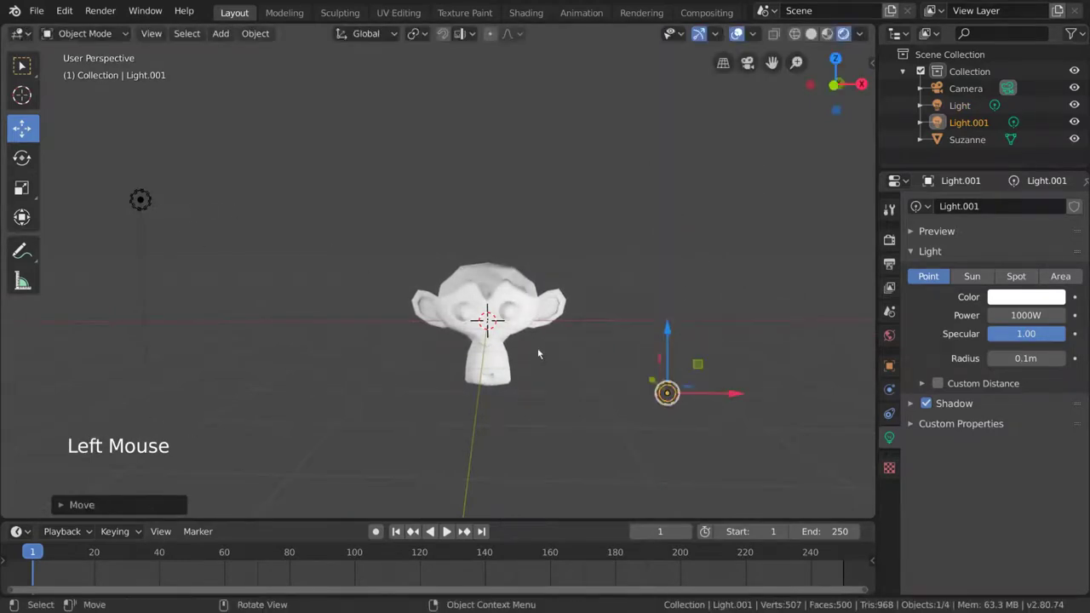
Step: Move Light.001 along the X and Y axes to sit at Suzanne's right
drag(726, 395, 778, 398)
scroll(662, 298, down, 2)
middle_drag(778, 399, 602, 355)
drag(599, 344, 603, 357)
middle_drag(603, 358, 601, 257)
Step: Drag Light.001's Power down from 1000 W to about 33.7 W
scroll(492, 300, up, 1)
shift+scroll(492, 299, up, 1)
shift+middle_drag(492, 299, 485, 254)
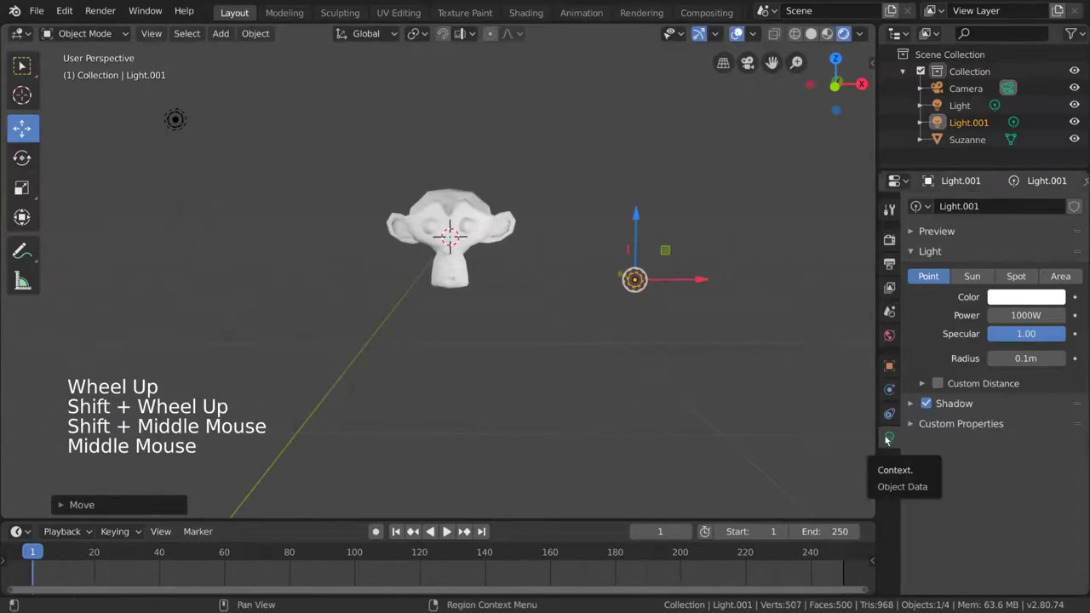
drag(1026, 315, 946, 315)
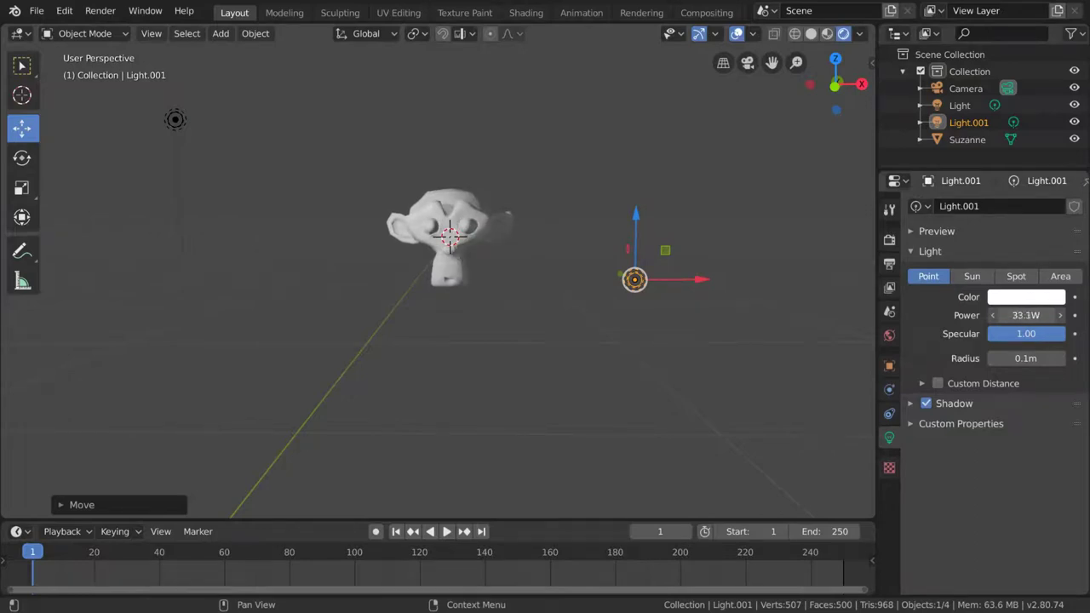
middle_drag(598, 301, 555, 258)
drag(1022, 315, 1024, 315)
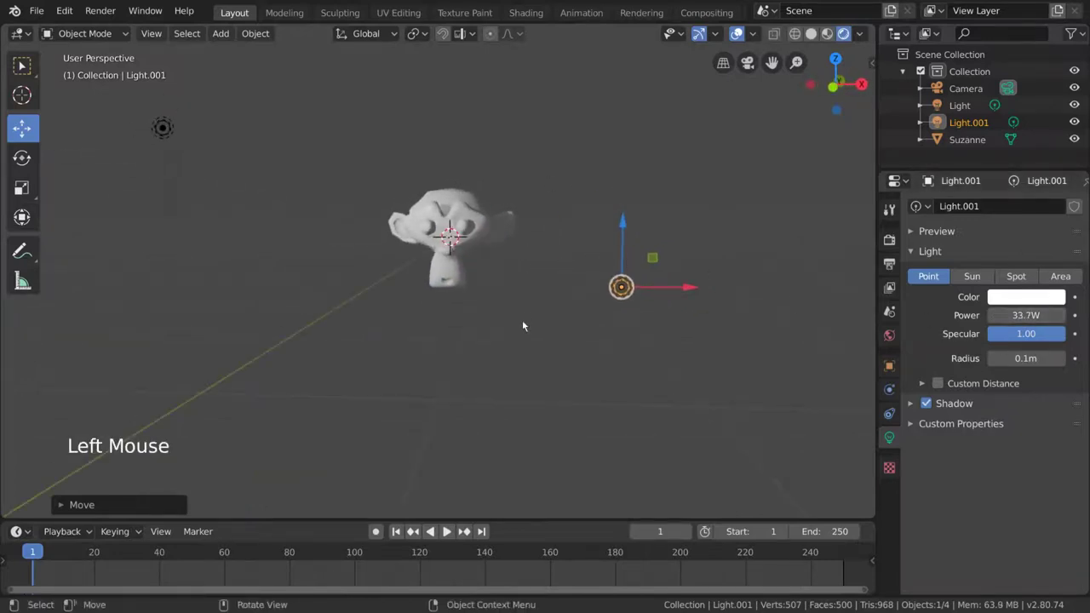
middle_drag(522, 320, 526, 317)
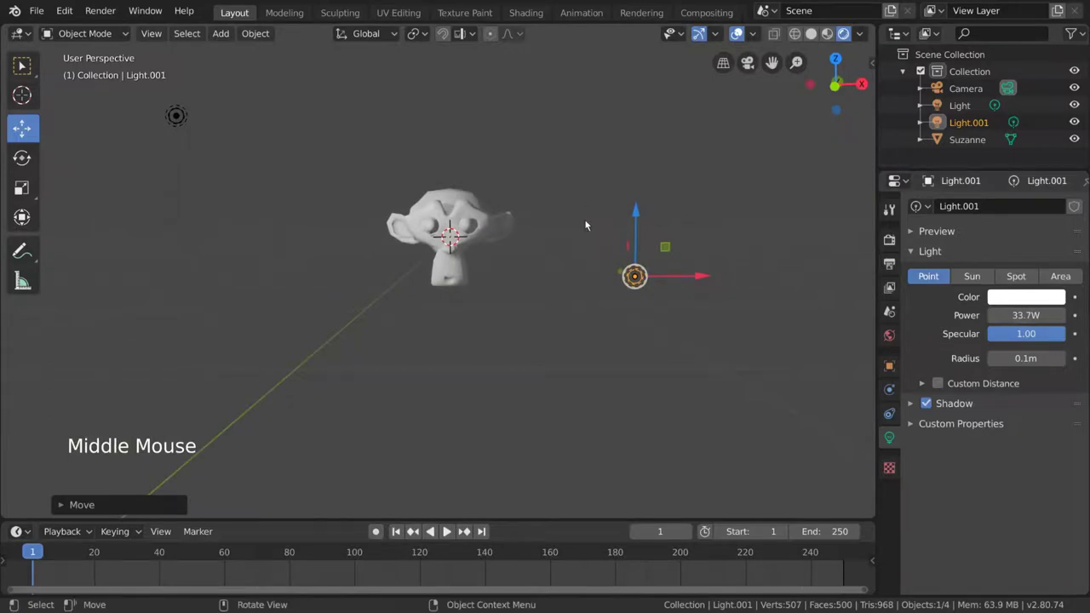
middle_drag(594, 197, 574, 218)
Step: Duplicate the fill light as Light.002, excluding the Z axis while placing it
middle_drag(549, 295, 589, 336)
scroll(592, 341, down, 1)
key(shift+d)
key(shift+z)
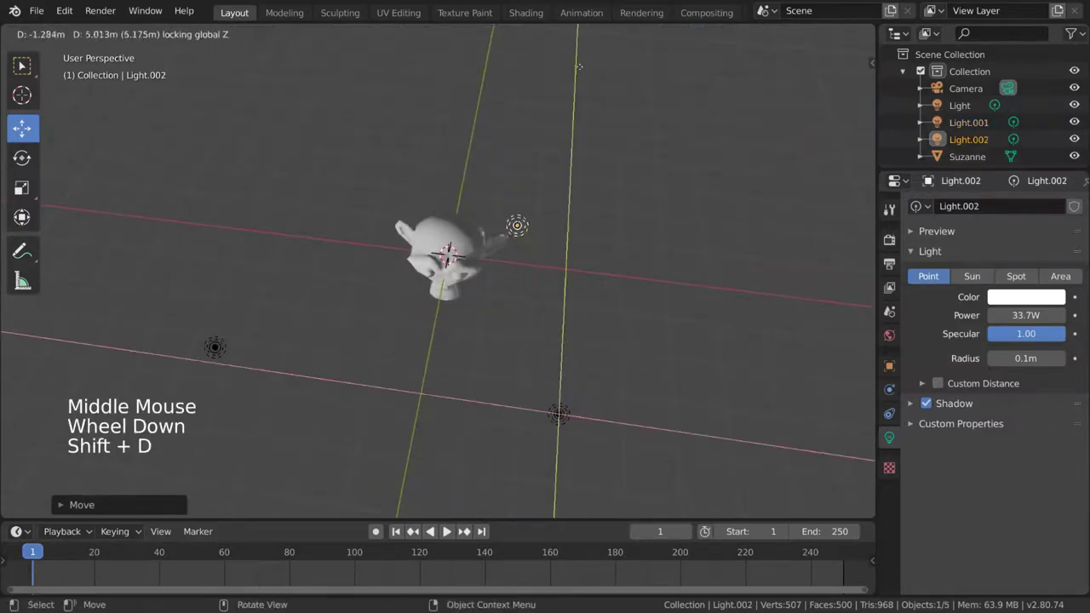
click(562, 382)
middle_drag(562, 383, 562, 326)
Step: Move Light.002 behind Suzanne and raise it slightly along the Z axis
key(g)
click(576, 348)
key(g)
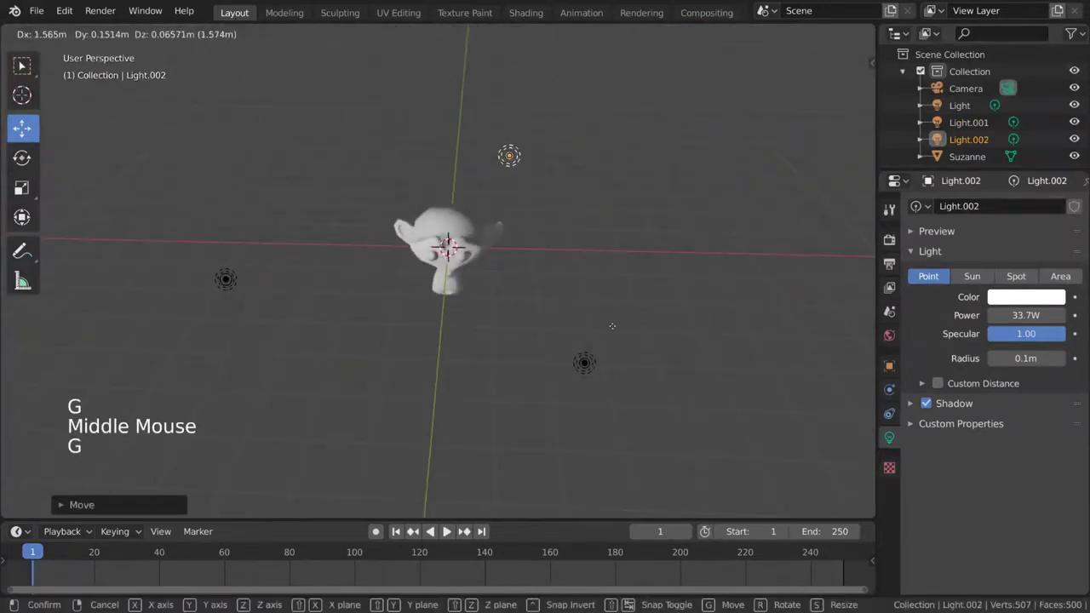
click(592, 330)
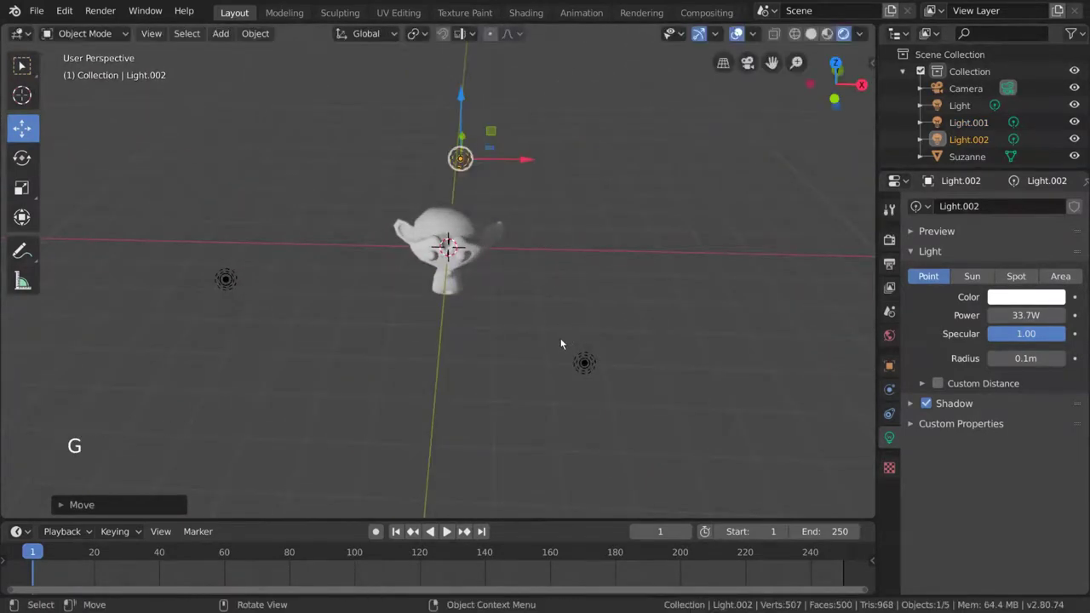
middle_drag(560, 344, 534, 290)
key(g)
key(z)
click(526, 300)
scroll(561, 318, up, 2)
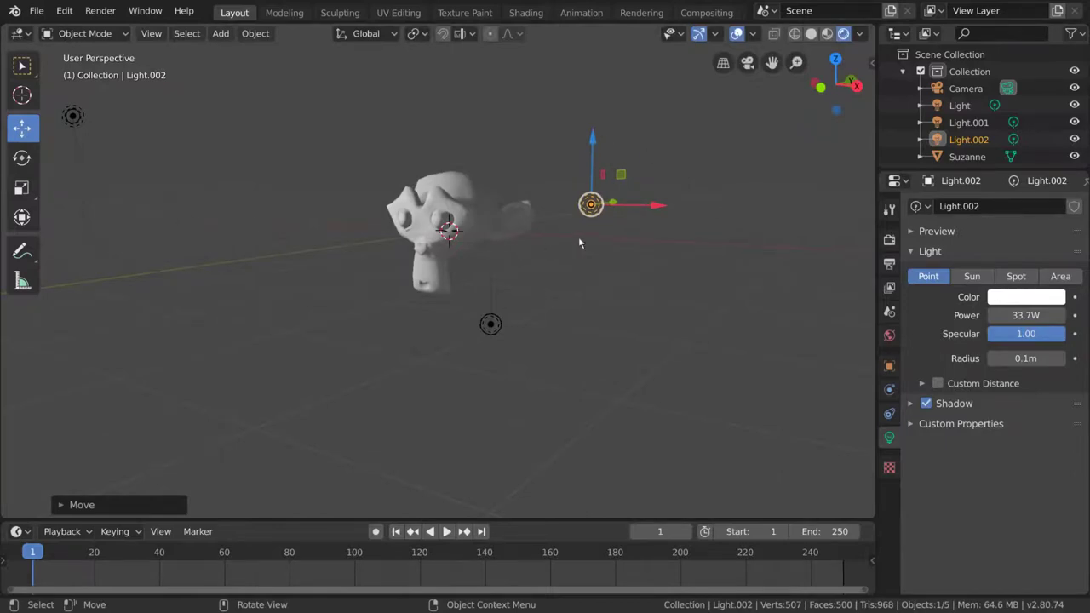
Step: Enter 50000 W as Light.002's Power, replacing a trial value of about 12121 W
click(1032, 315)
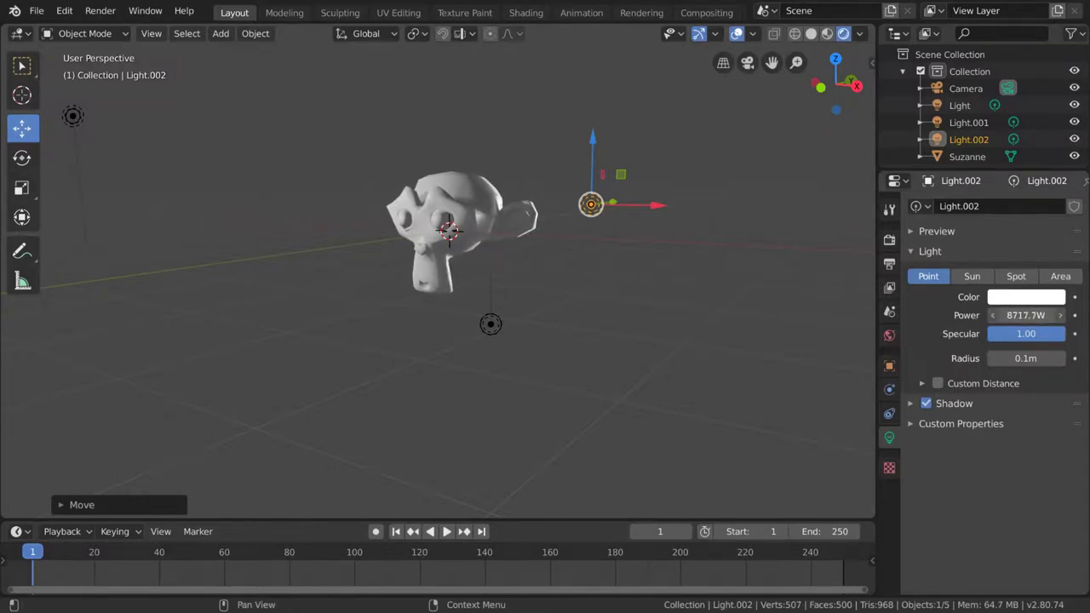
drag(1025, 315, 1035, 315)
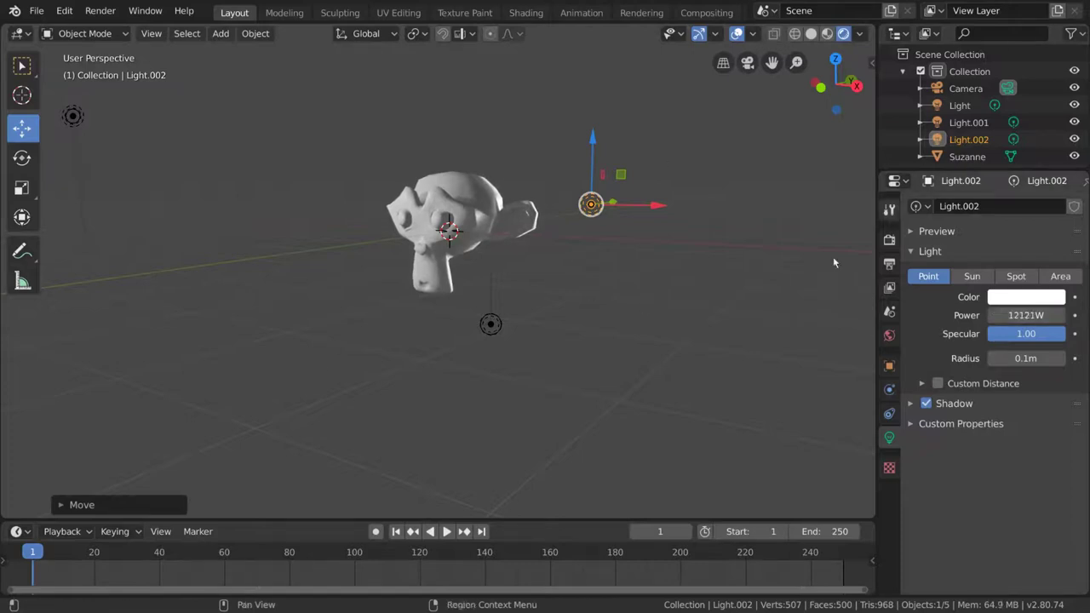
click(1026, 315)
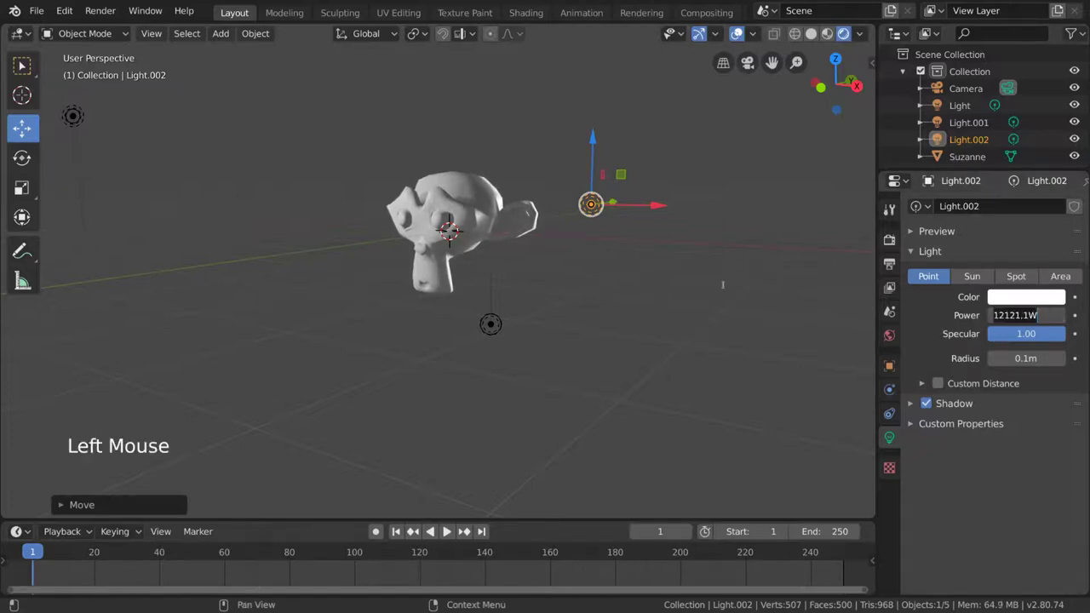
text(50000)
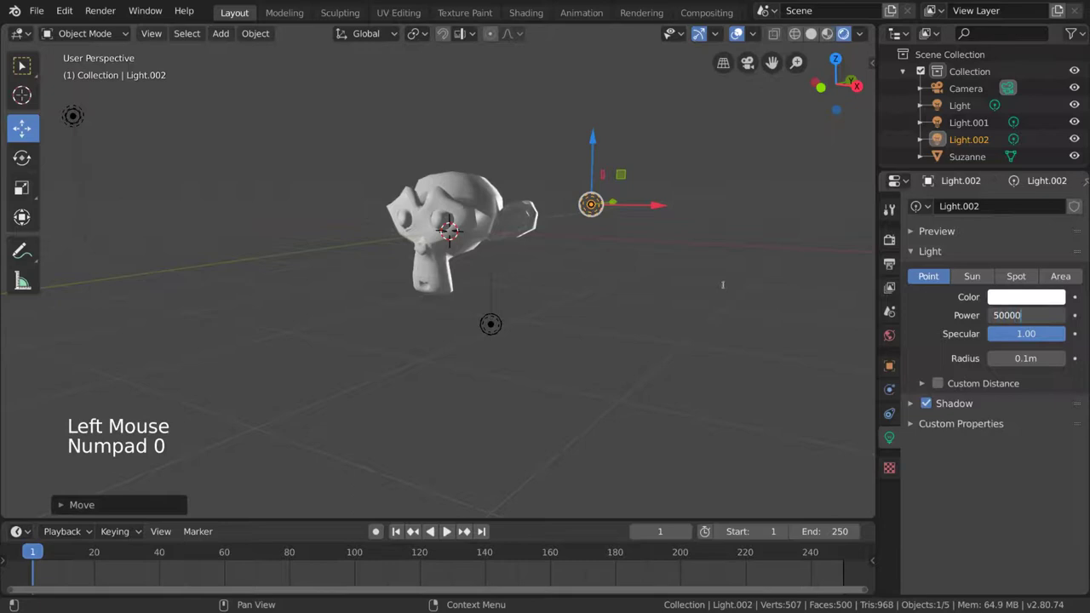
key(Return)
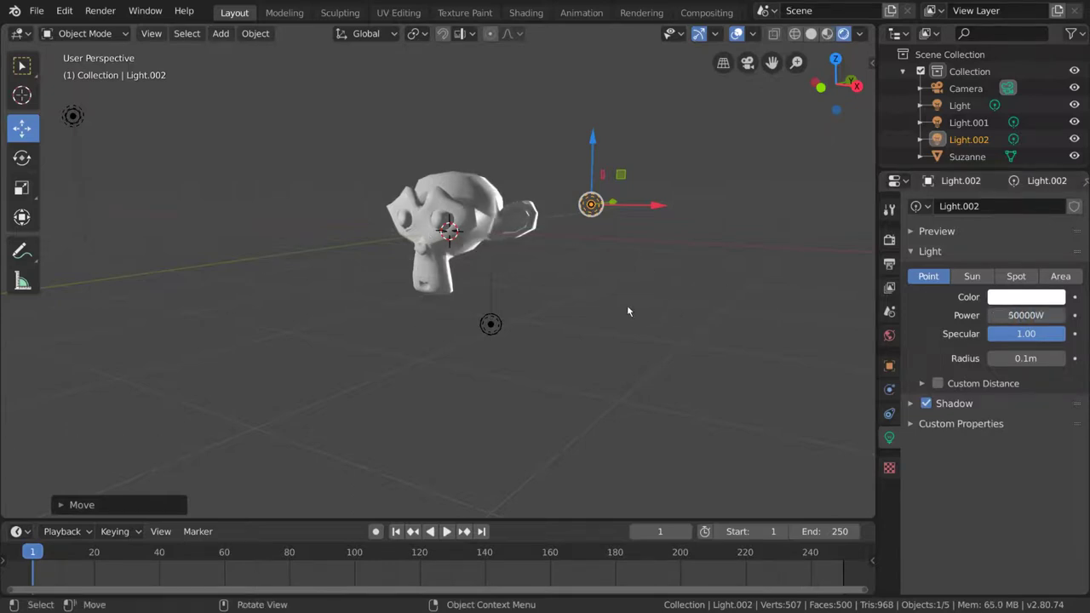
middle_drag(544, 176, 615, 277)
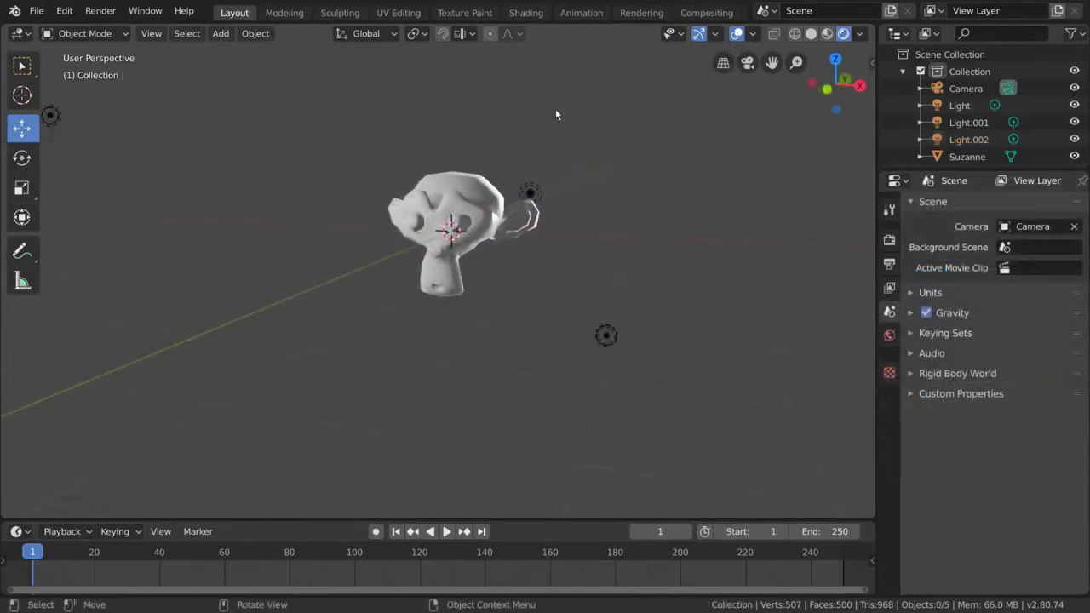
Step: Add a cube and scale it about 12.8 times so it encloses Suzanne and the lights
click(220, 34)
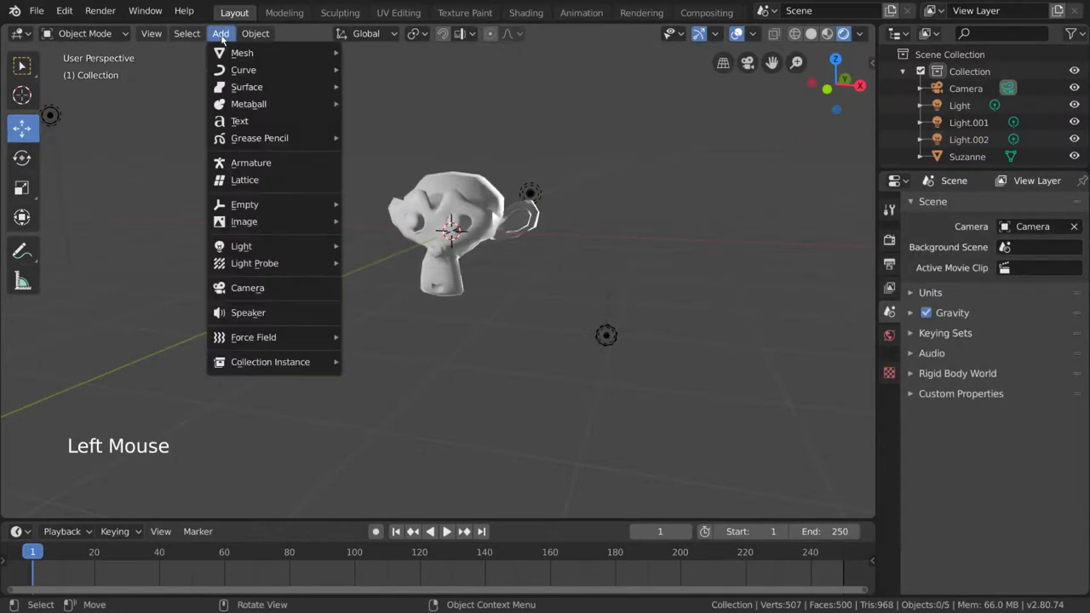
mouse_move(220, 54)
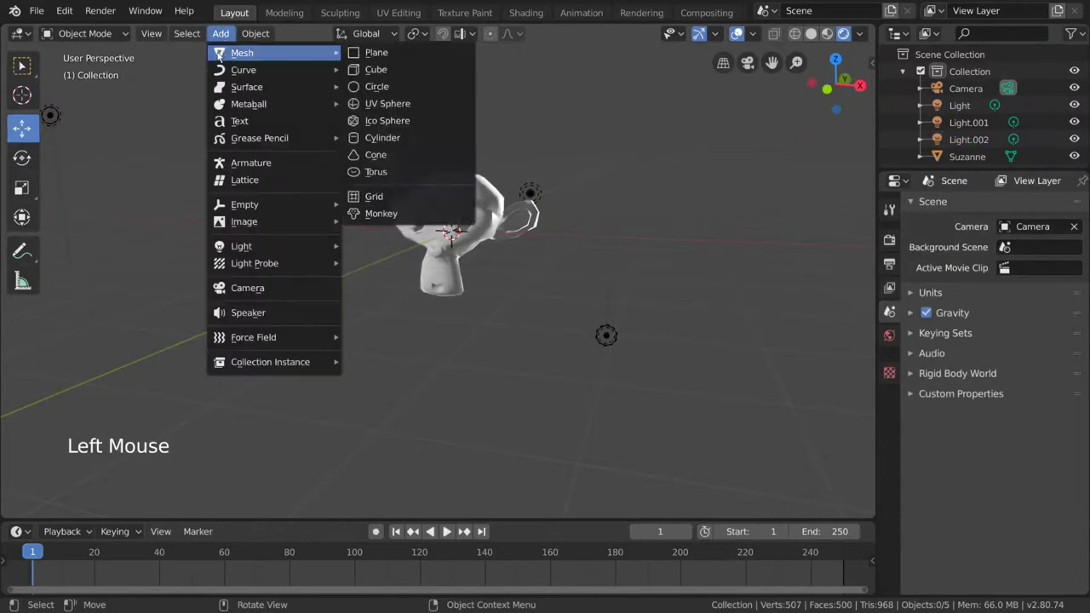
click(394, 70)
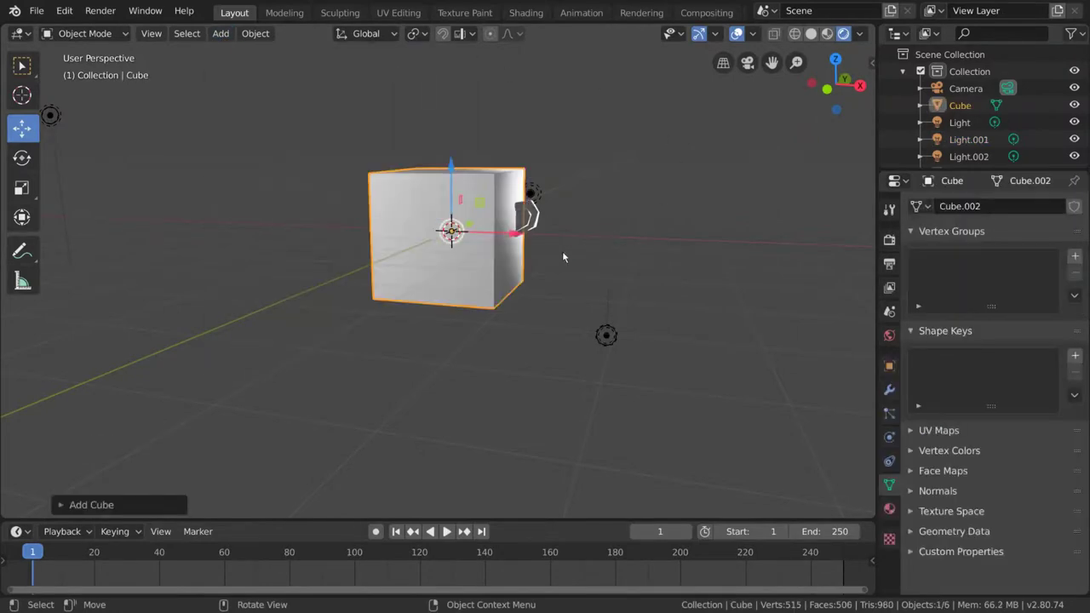
click(22, 188)
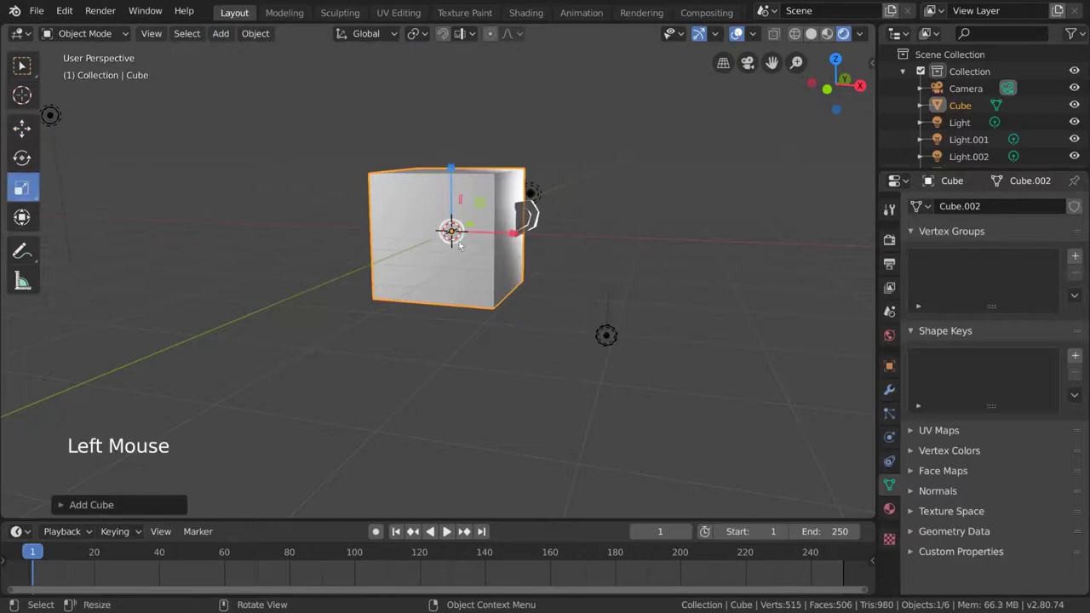
drag(458, 265, 590, 200)
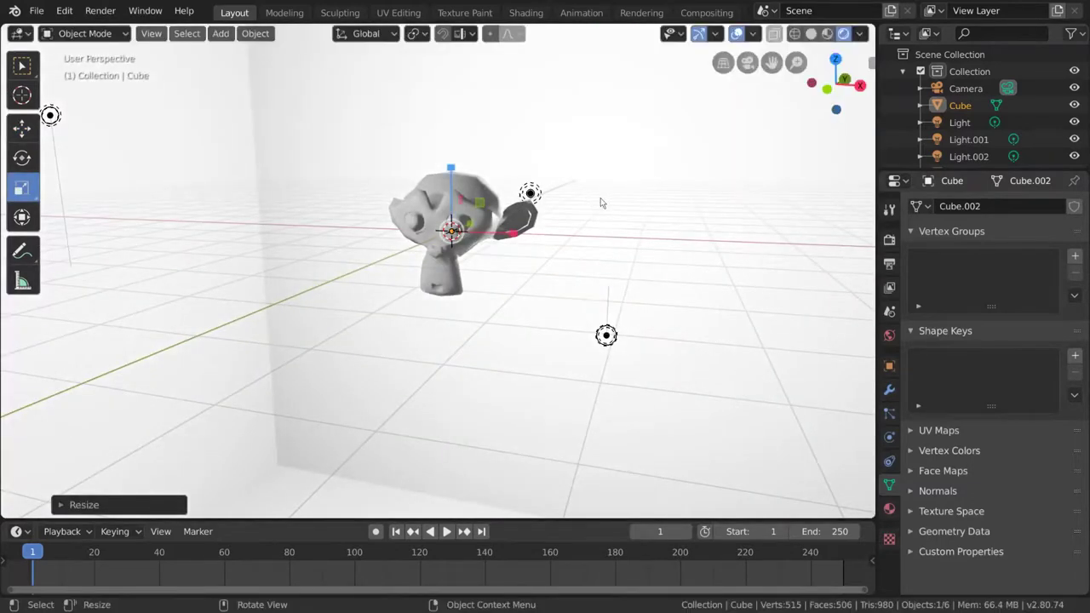
middle_drag(359, 249, 252, 192)
click(22, 65)
middle_drag(478, 208, 542, 299)
middle_drag(599, 250, 608, 248)
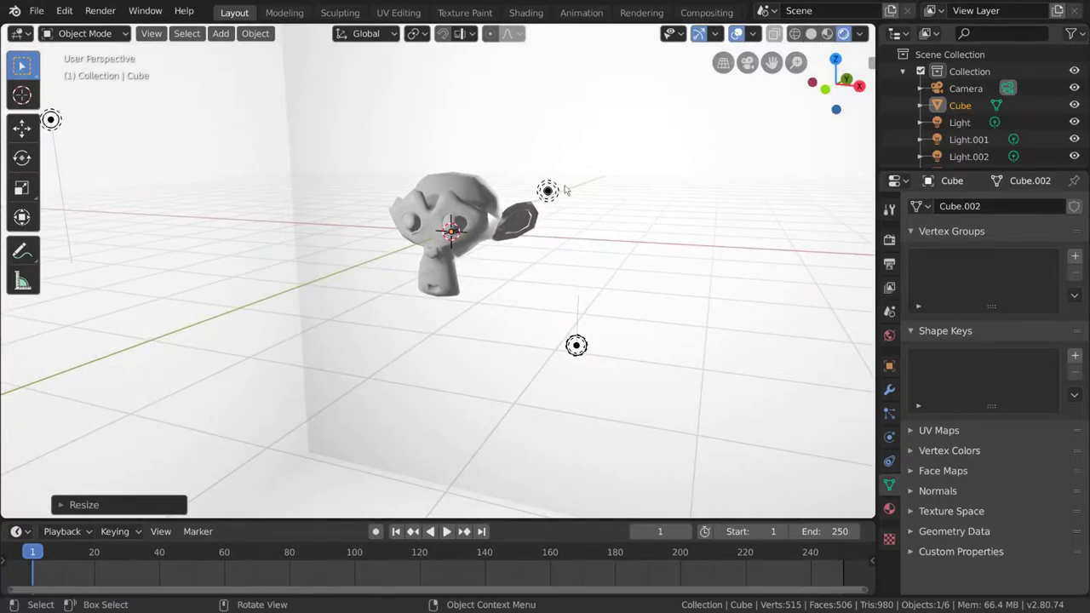
middle_drag(547, 244, 667, 194)
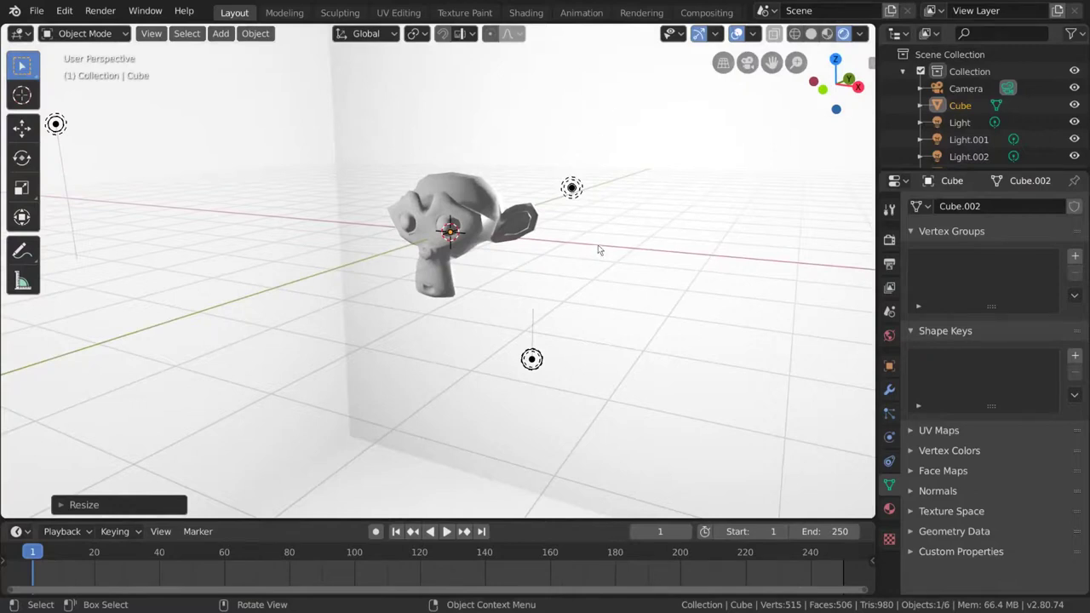
Step: Select the 50000 W rim light Light.002 and change its light type from Point to Spot
click(572, 188)
mouse_move(627, 261)
middle_down()
mouse_move(577, 246)
mouse_move(633, 247)
middle_up()
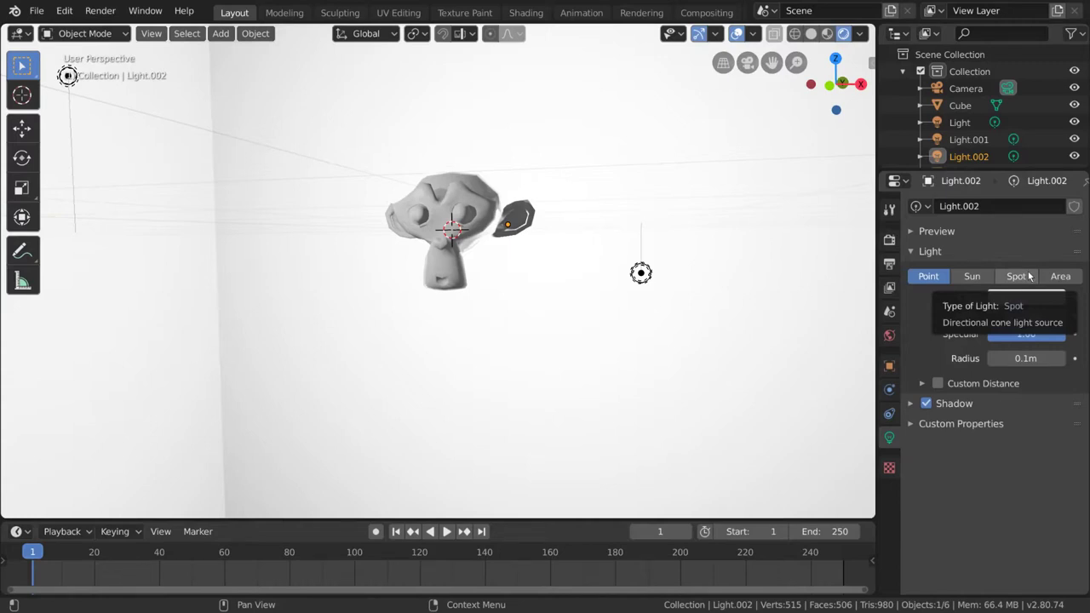
click(1018, 275)
middle_drag(603, 291, 563, 291)
Step: Rotate the Light.002 spotlight so it points back toward Suzanne
click(22, 156)
drag(488, 234, 528, 196)
middle_drag(528, 196, 447, 205)
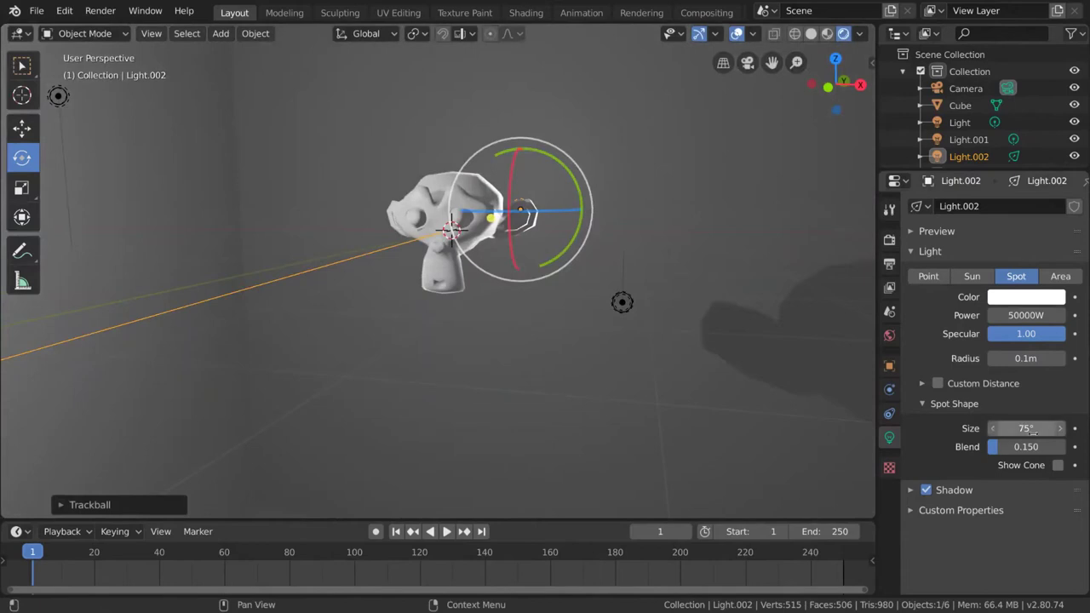
Step: Set the spotlight's Spot Shape Size to about 30.6° for a tighter cone
drag(1022, 428, 996, 426)
mouse_move(579, 303)
middle_down()
mouse_move(729, 298)
mouse_move(562, 301)
middle_up()
drag(1022, 428, 1040, 427)
scroll(484, 258, down, 3)
scroll(484, 258, up, 1)
middle_drag(424, 259, 396, 250)
Step: Select the original 1000 W point light named Light and view it around Suzanne
click(217, 173)
middle_drag(477, 256, 594, 278)
scroll(564, 256, up, 2)
middle_click(564, 255)
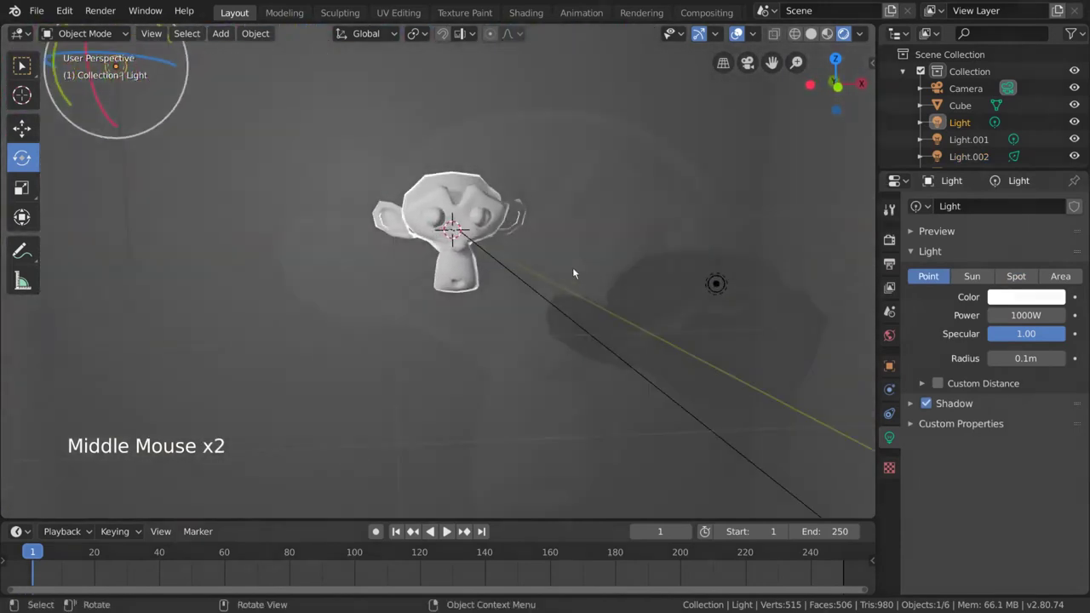